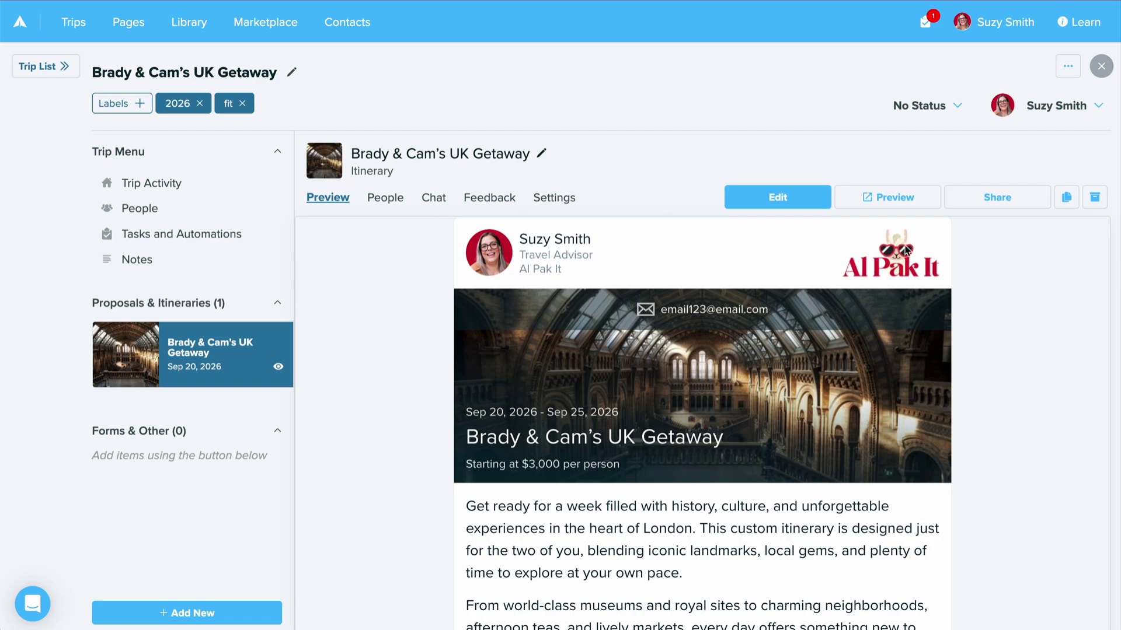
- View the shareable link options for the main itinerary view, including web, app and full detailed itinerary links
{"action": "left_click", "coordinate": [1021, 199]}
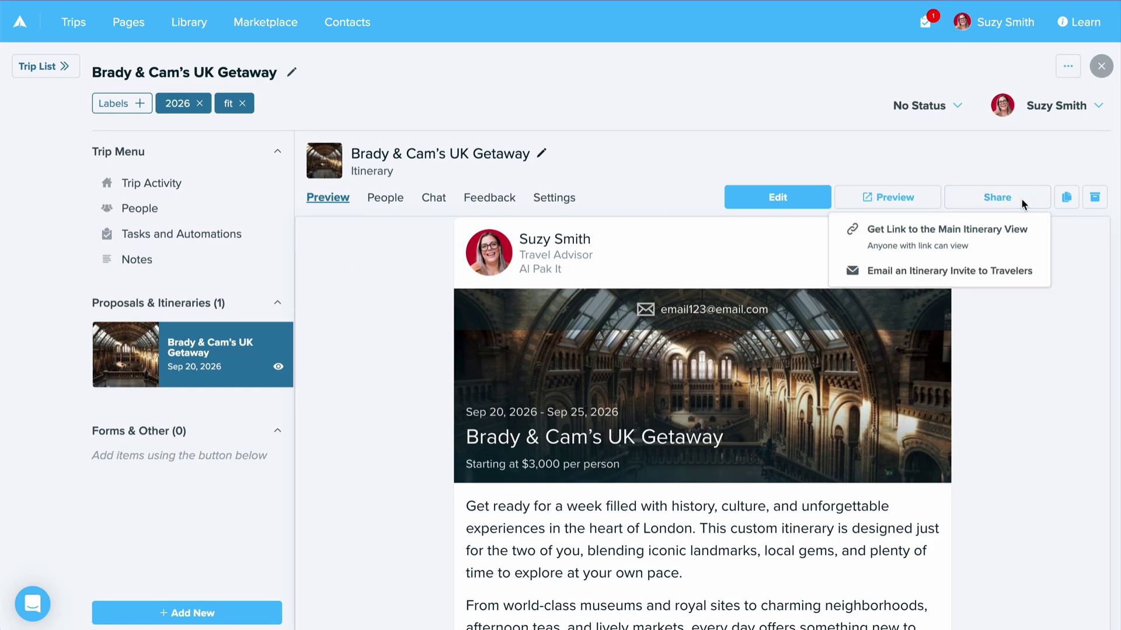
{"action": "left_click", "coordinate": [1033, 246]}
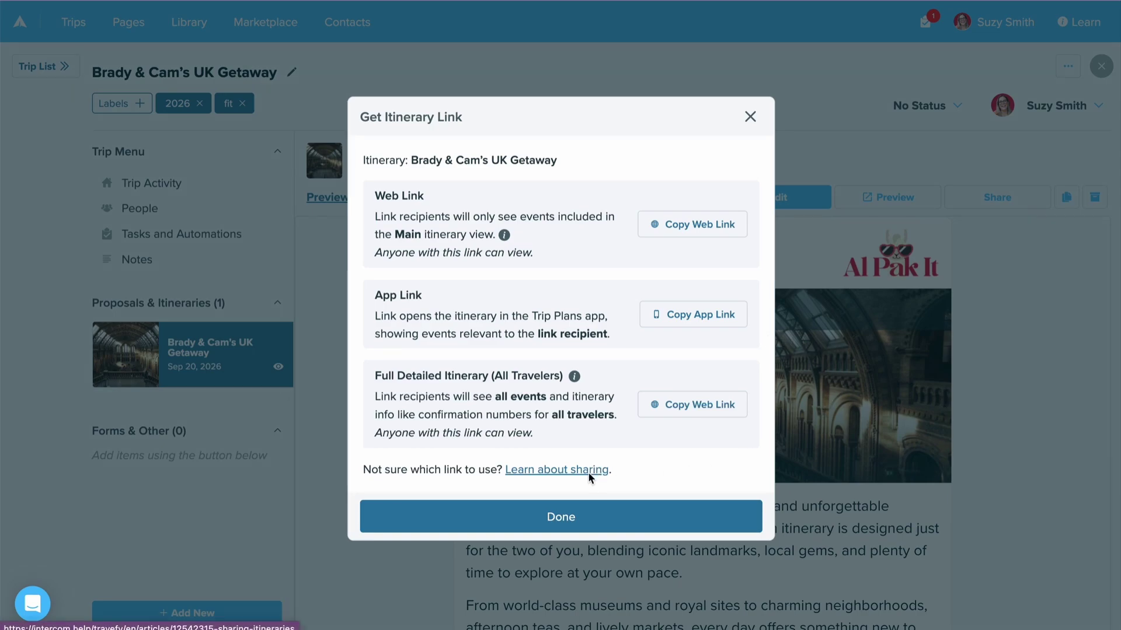
{"action": "key", "text": "Escape"}
- Start an itinerary invite email addressed to the client contact and require travelers to log in
{"action": "left_click", "coordinate": [989, 202]}
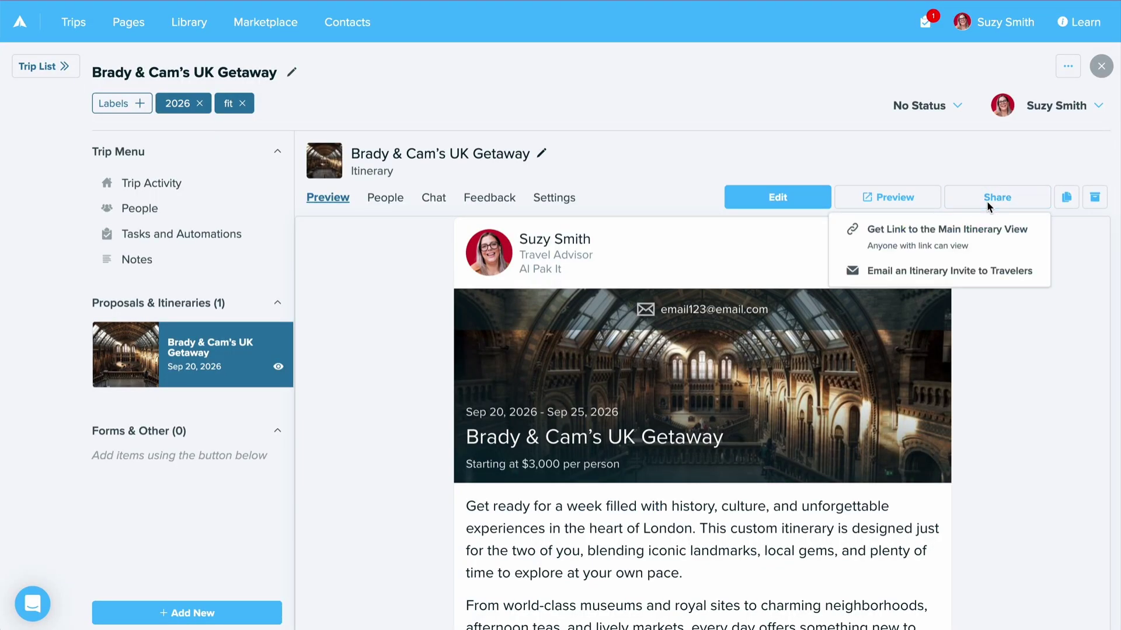
{"action": "left_click", "coordinate": [1034, 274]}
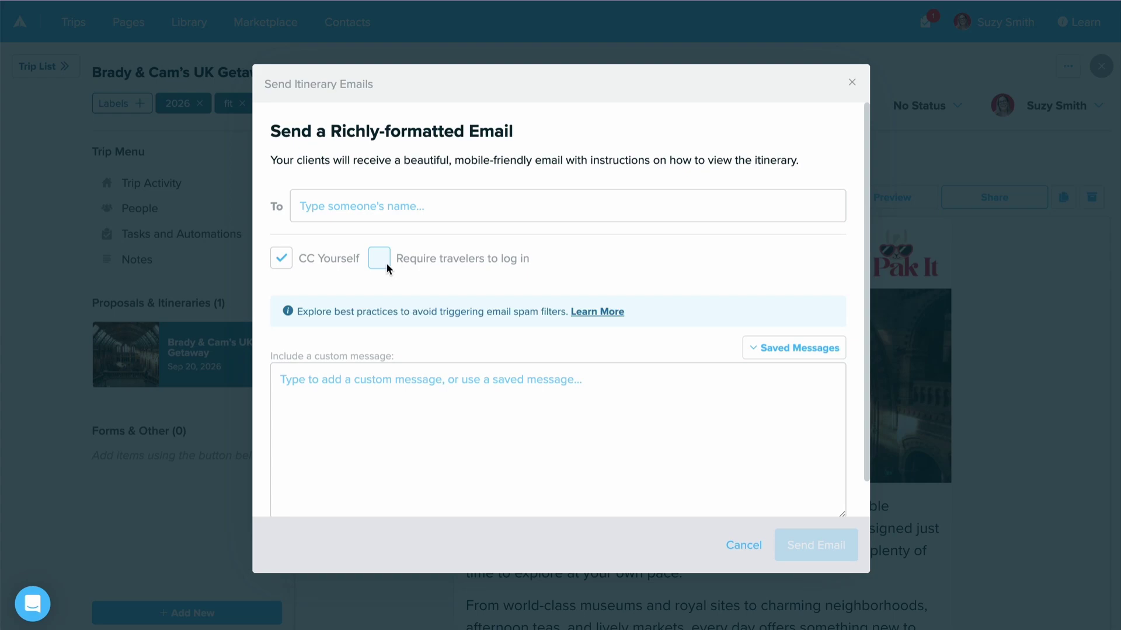
{"action": "left_click", "coordinate": [400, 212]}
{"action": "type", "text": "sa"}
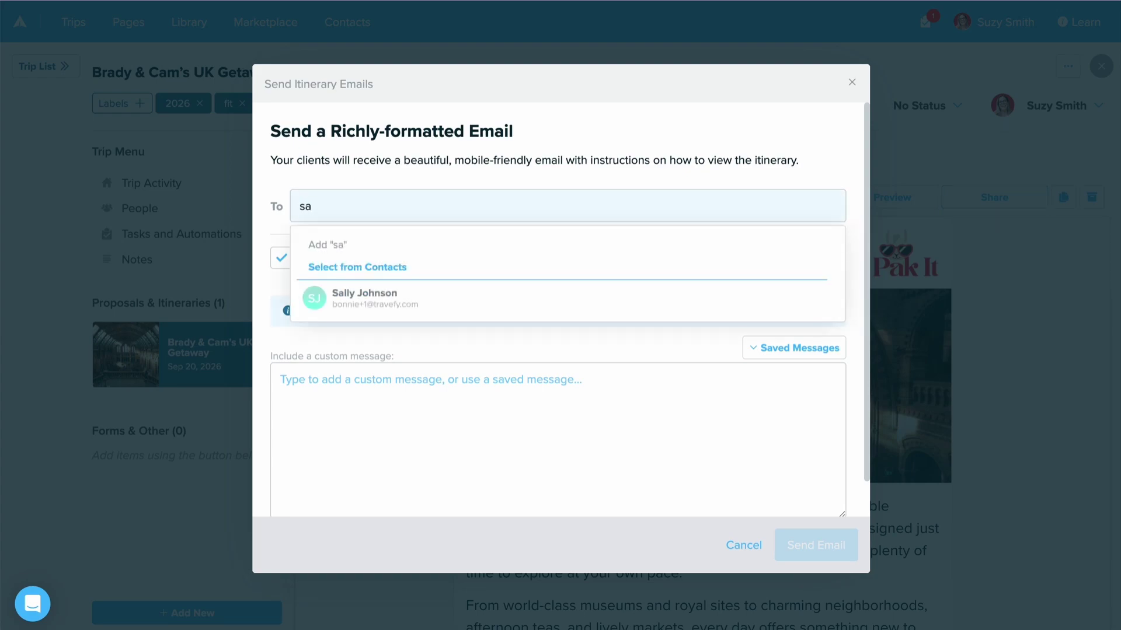
{"action": "left_click", "coordinate": [431, 290]}
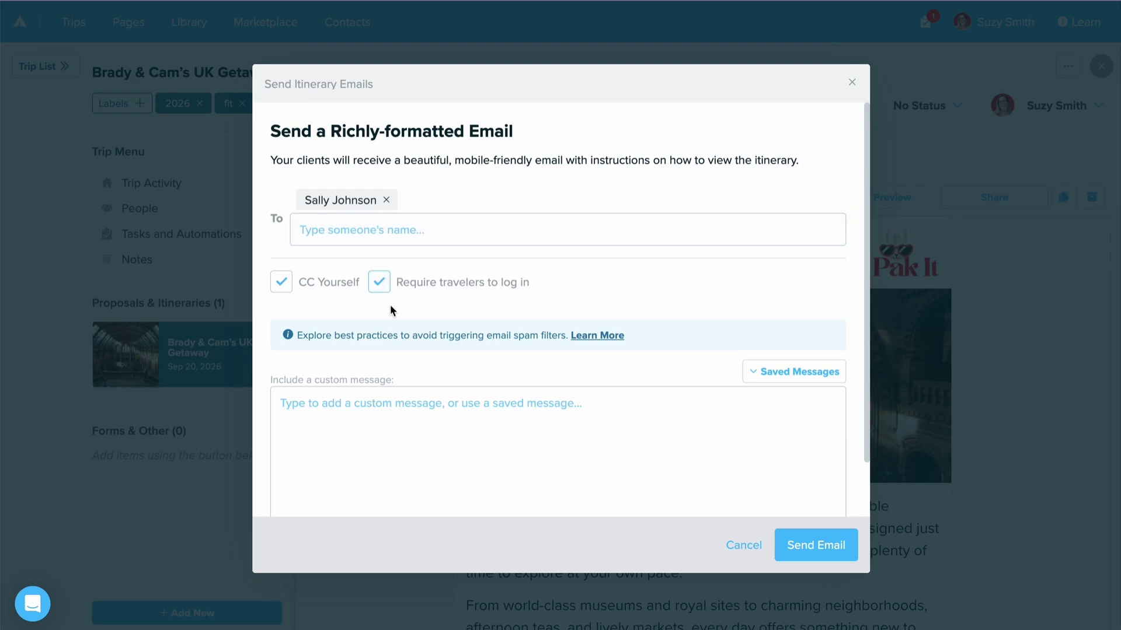
- Insert the saved "Itinerary Message" as the custom message and send the invite email
{"action": "scroll", "coordinate": [399, 360], "scroll_direction": "down", "scroll_amount": 2}
{"action": "left_click", "coordinate": [399, 361]}
{"action": "left_click", "coordinate": [783, 304]}
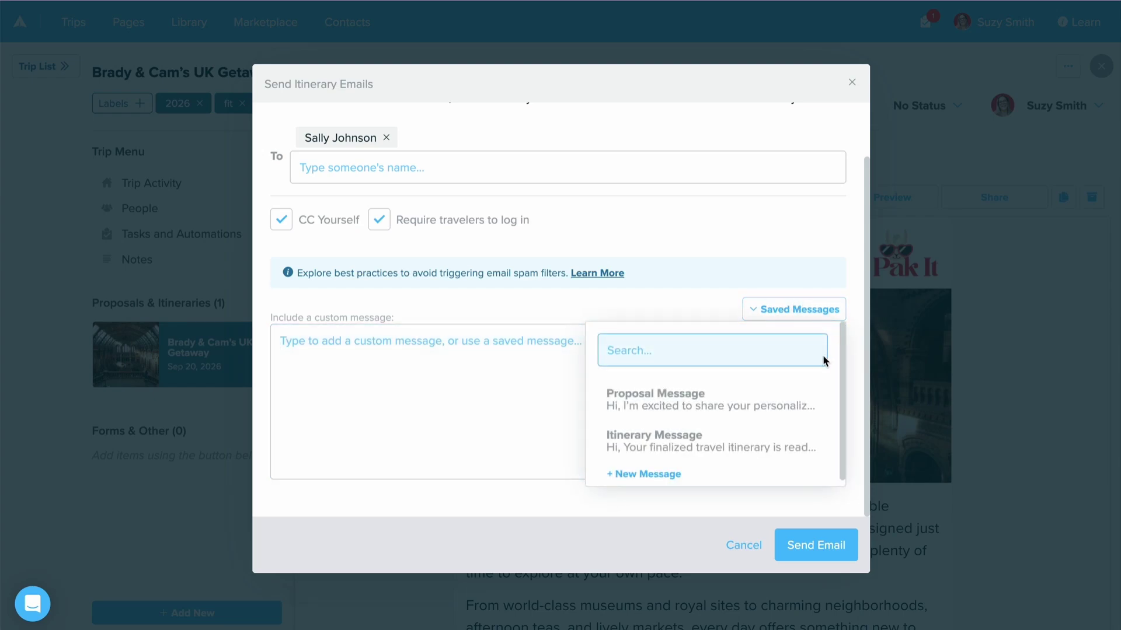
{"action": "left_click", "coordinate": [782, 441]}
{"action": "scroll", "coordinate": [779, 421], "scroll_direction": "down", "scroll_amount": 1}
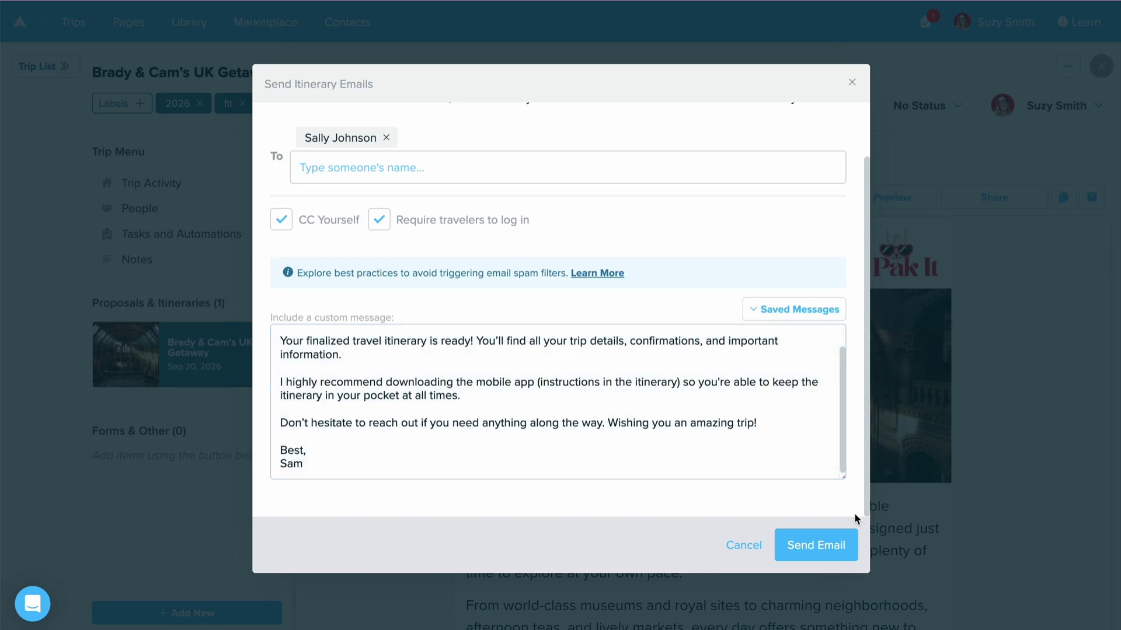
{"action": "left_click", "coordinate": [829, 545]}
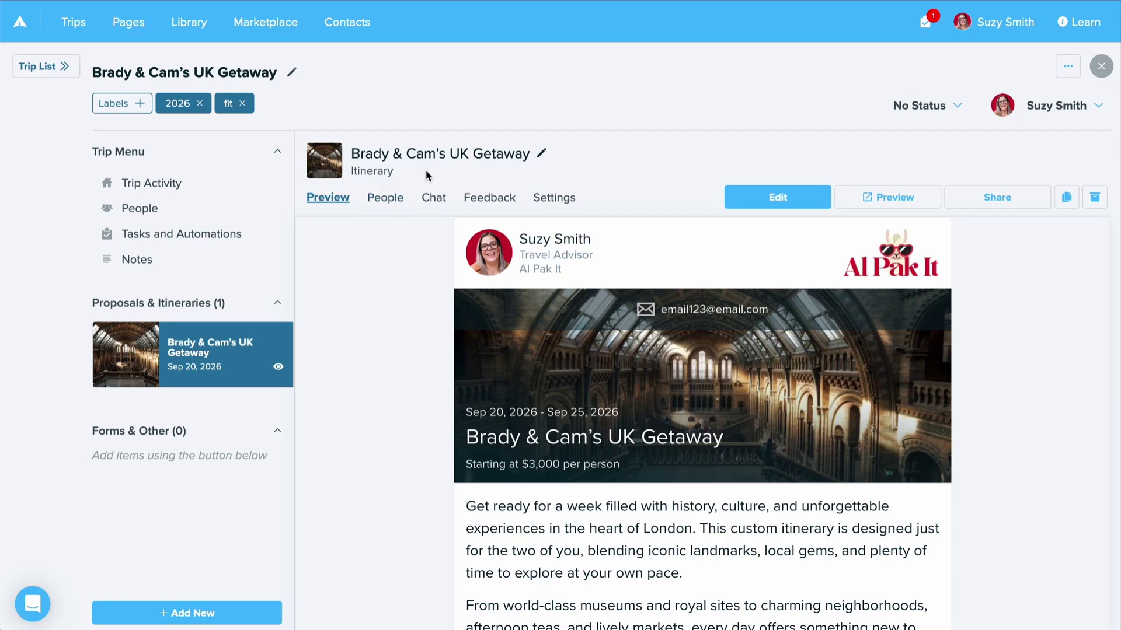
- Check the client's status on the itinerary's people list and review the trip activity for the invite
{"action": "left_click", "coordinate": [391, 208]}
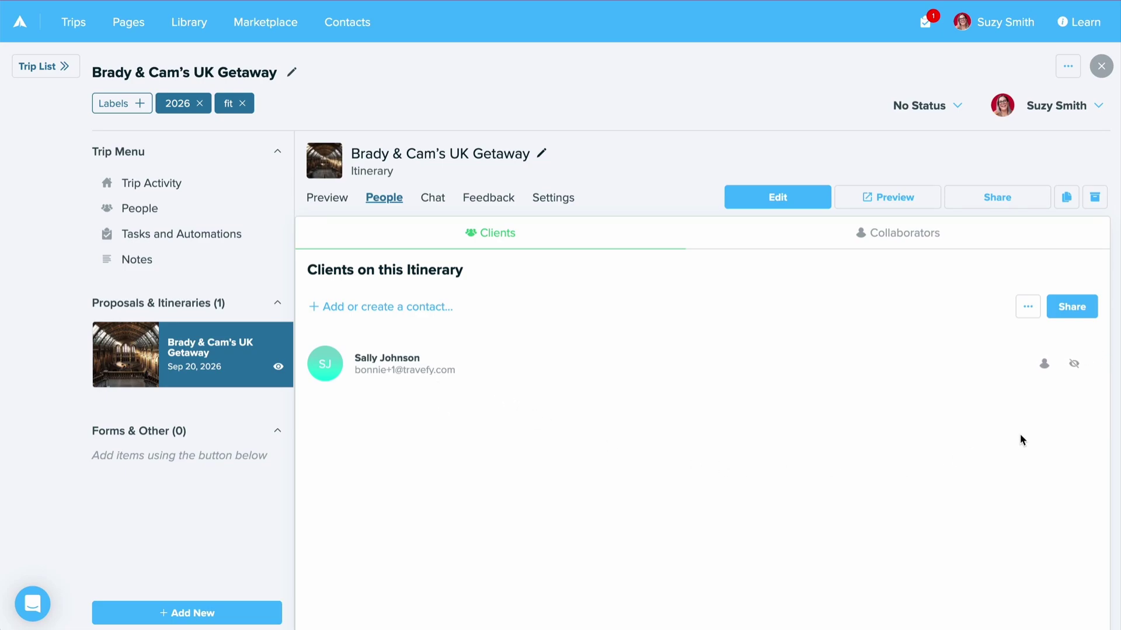
{"action": "mouse_move", "coordinate": [996, 372]}
{"action": "left_click", "coordinate": [159, 183]}
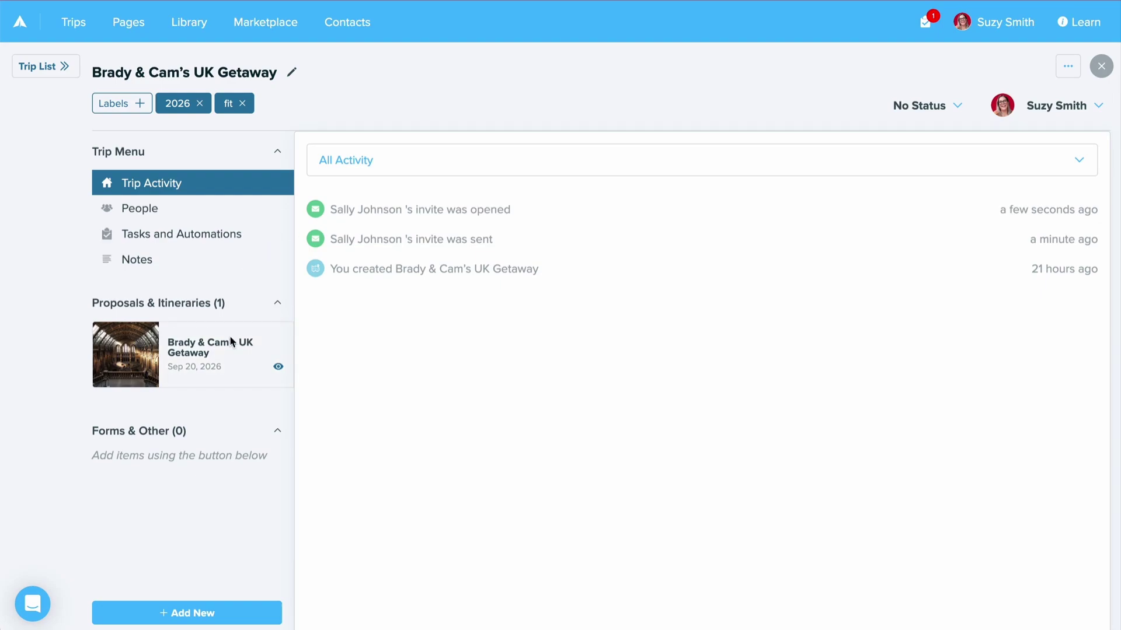
- Open the UK Getaway itinerary for editing and view the sharing options available in the editor
{"action": "left_click", "coordinate": [239, 354]}
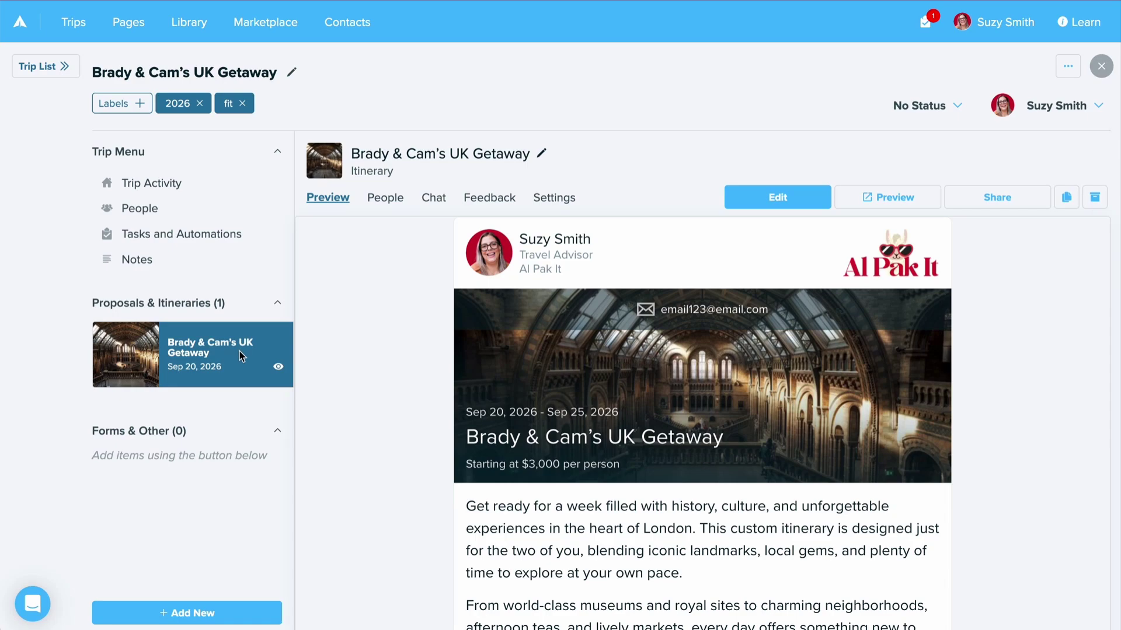
{"action": "left_click", "coordinate": [767, 204]}
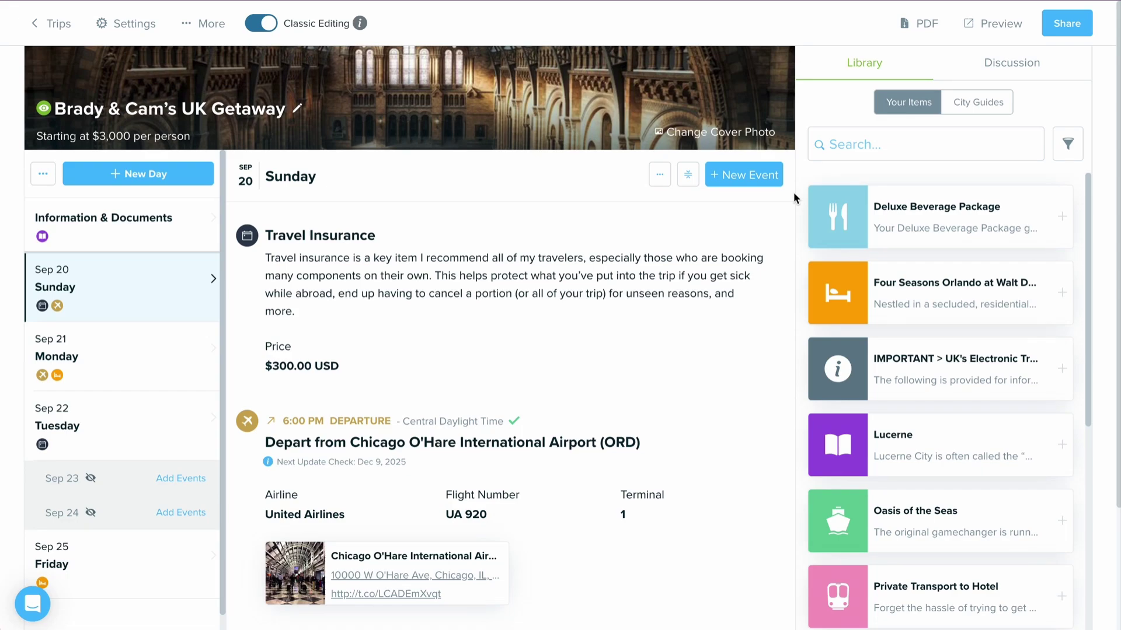
{"action": "left_click", "coordinate": [1086, 24]}
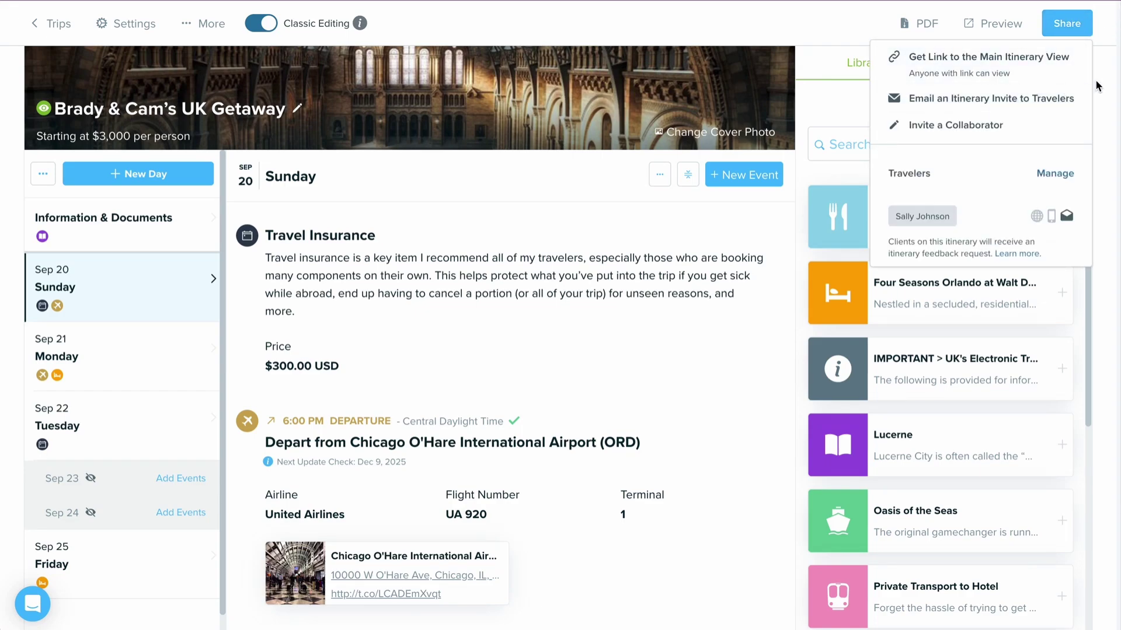
{"action": "key", "text": "Escape"}
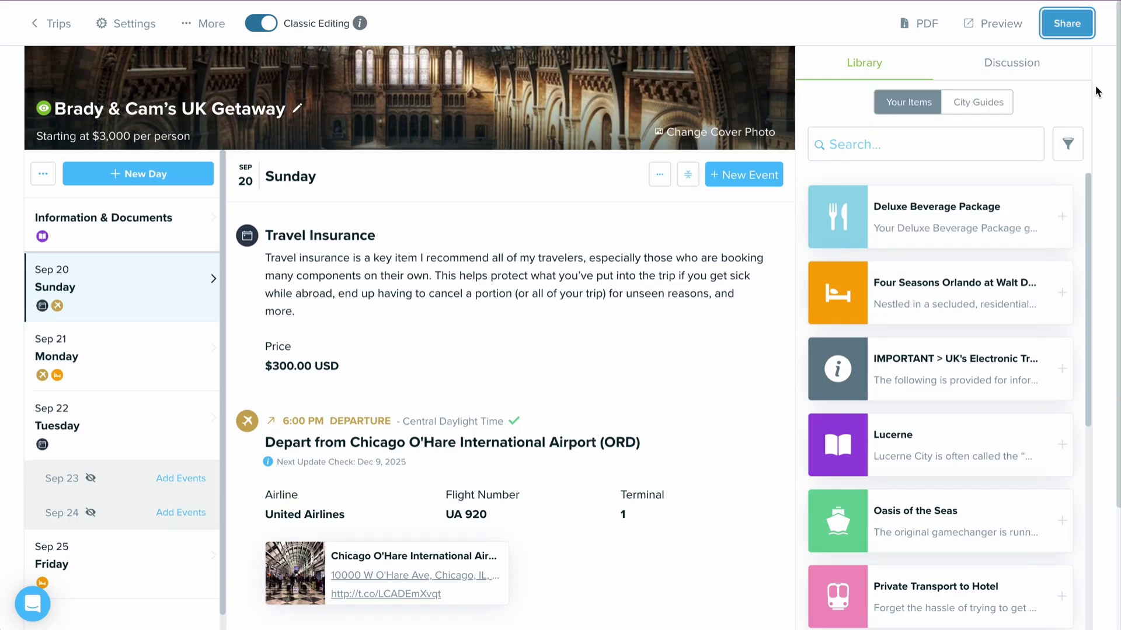
- Create and download a non-expanded itinerary PDF that includes event images, summary, places and city guides
{"action": "left_click", "coordinate": [922, 26]}
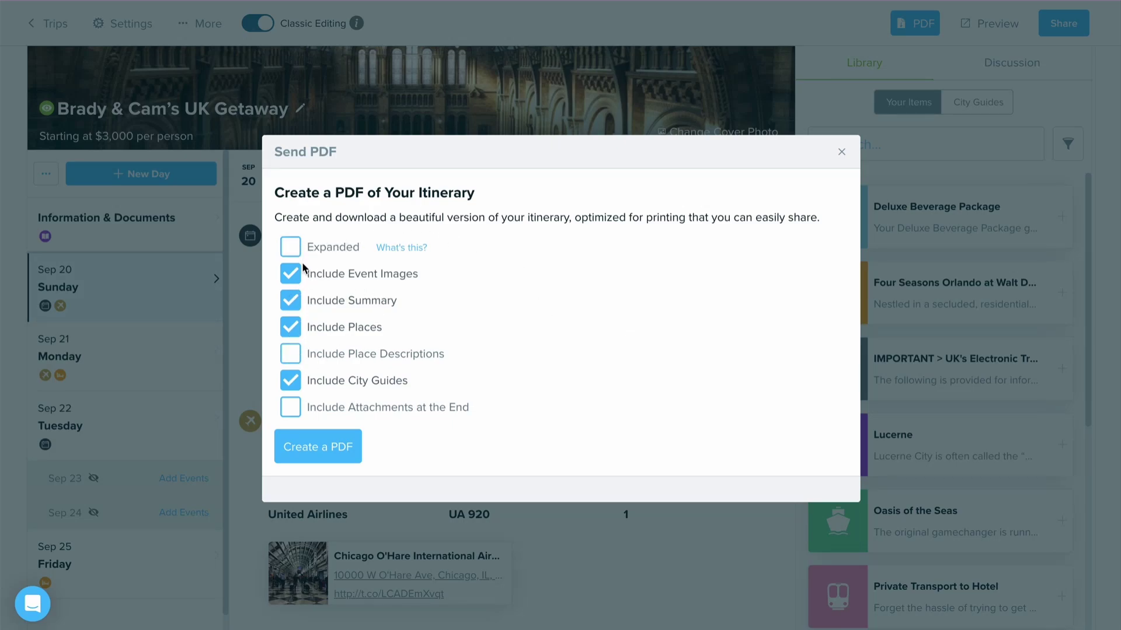
{"action": "left_click", "coordinate": [289, 250]}
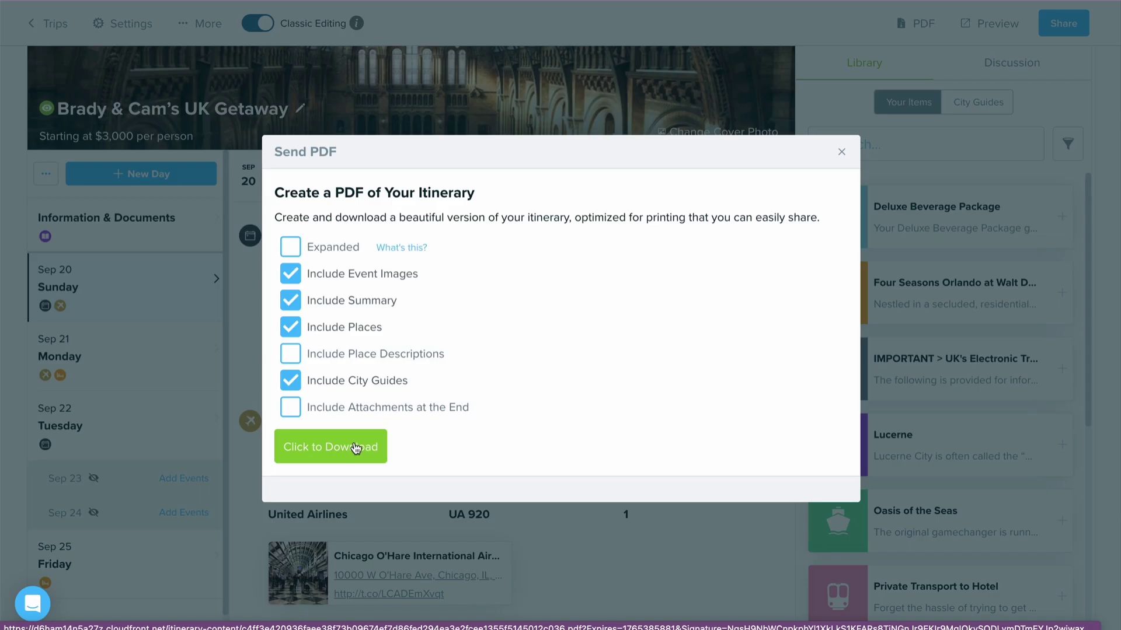
{"action": "left_click", "coordinate": [355, 447]}
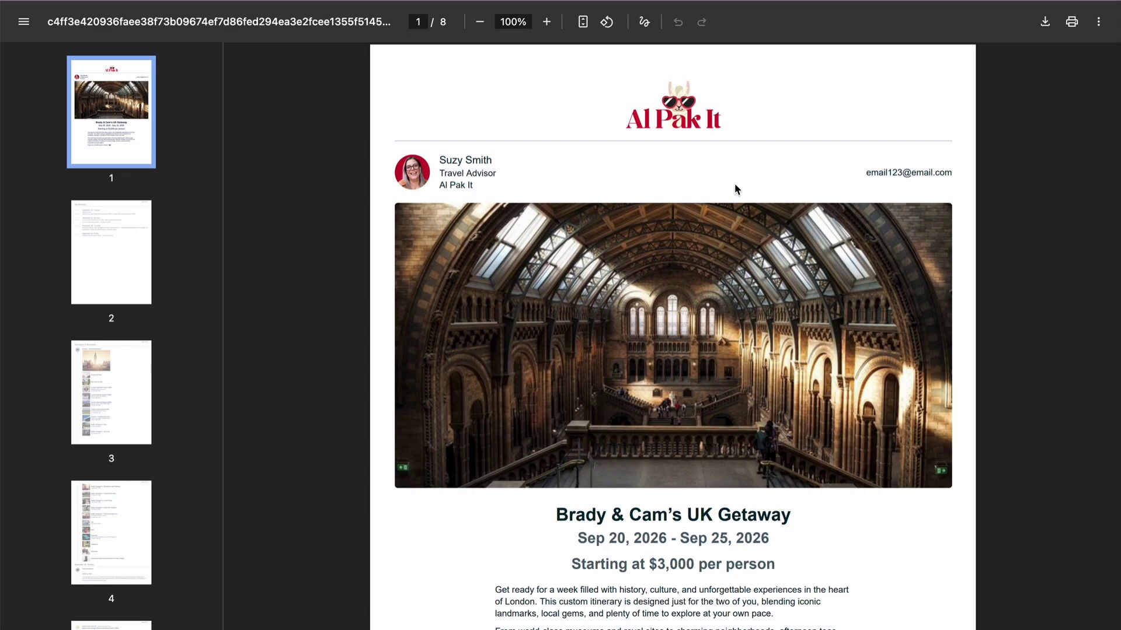
- Examine the generated itinerary PDF, including its cover page, trip summary, city guide places and daily events
{"action": "scroll", "coordinate": [735, 184], "scroll_direction": "down", "scroll_amount": 3}
{"action": "scroll", "coordinate": [735, 188], "scroll_direction": "down", "scroll_amount": 5}
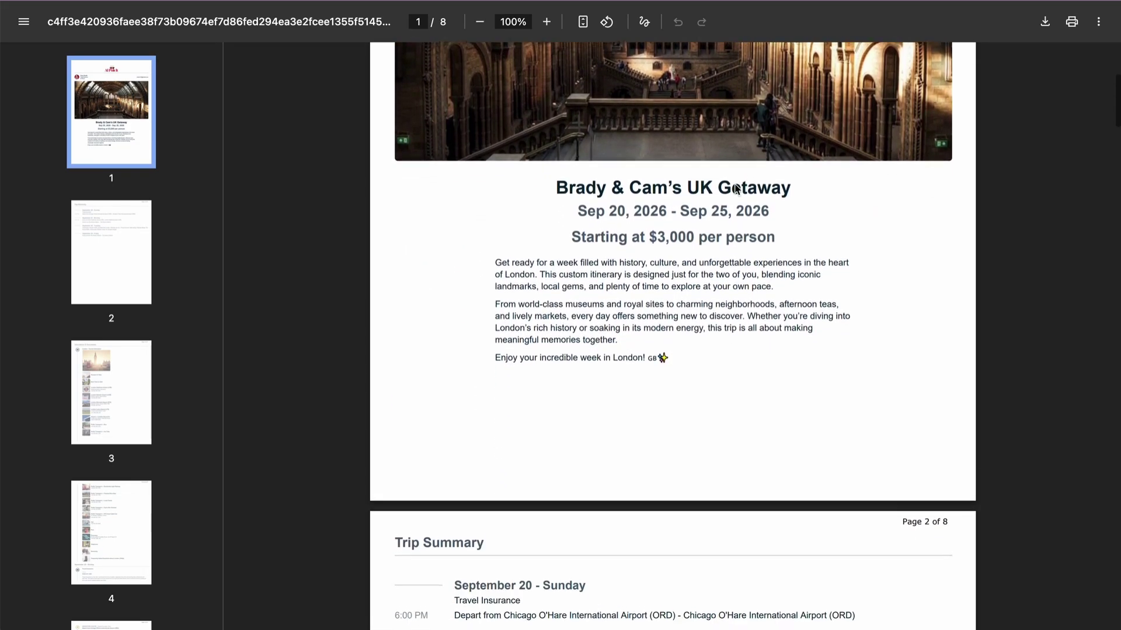
{"action": "scroll", "coordinate": [735, 188], "scroll_direction": "down", "scroll_amount": 10}
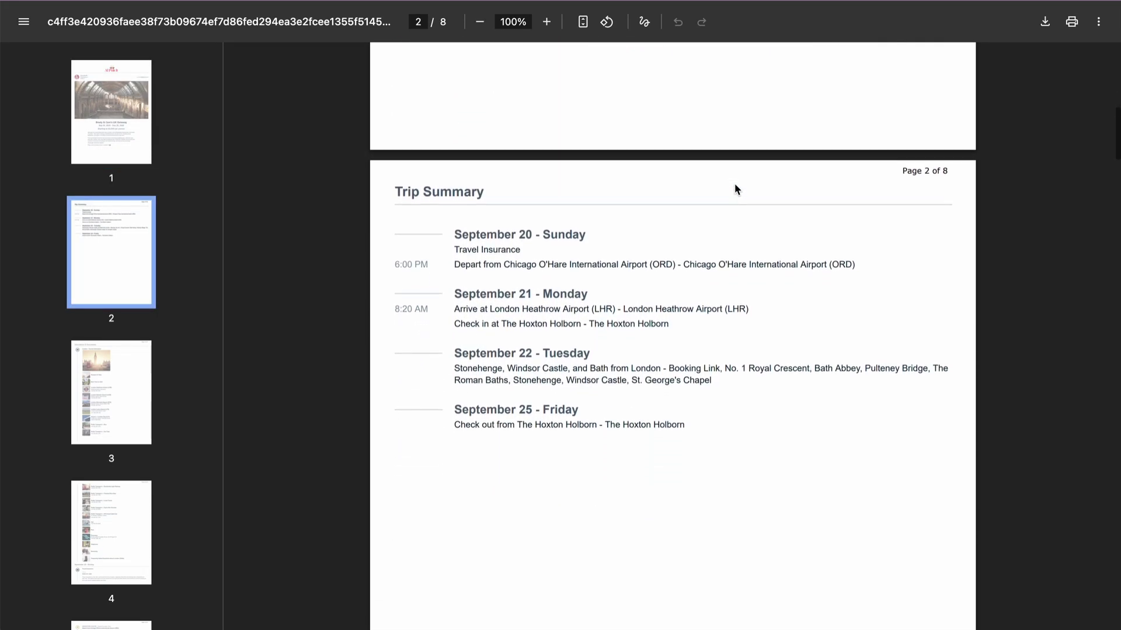
{"action": "scroll", "coordinate": [734, 185], "scroll_direction": "down", "scroll_amount": 20}
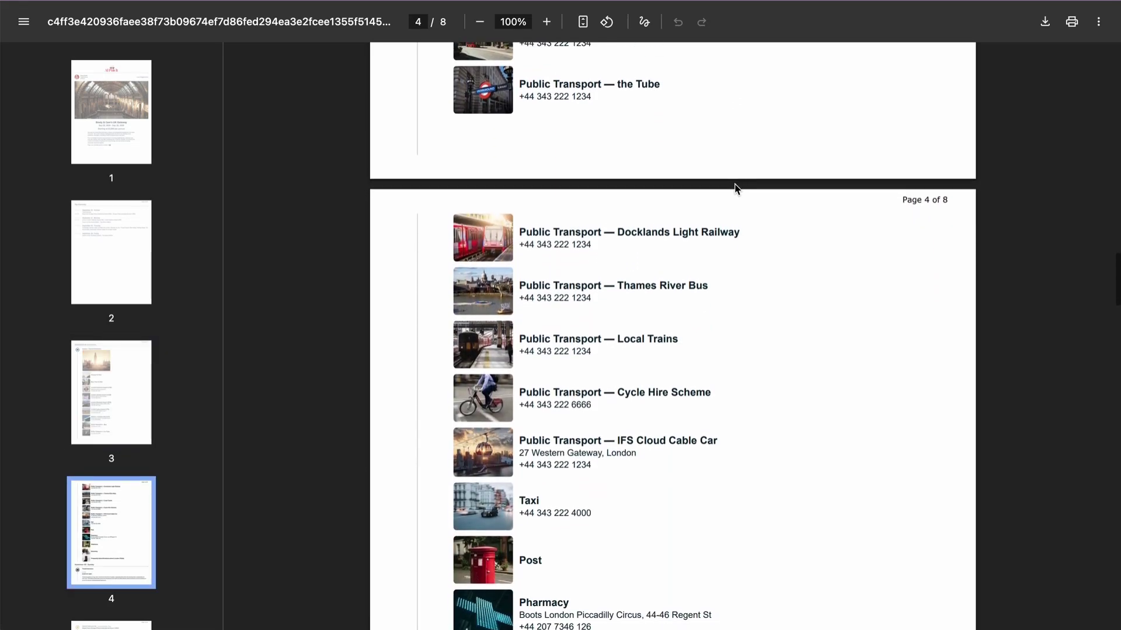
{"action": "scroll", "coordinate": [734, 188], "scroll_direction": "down", "scroll_amount": 9}
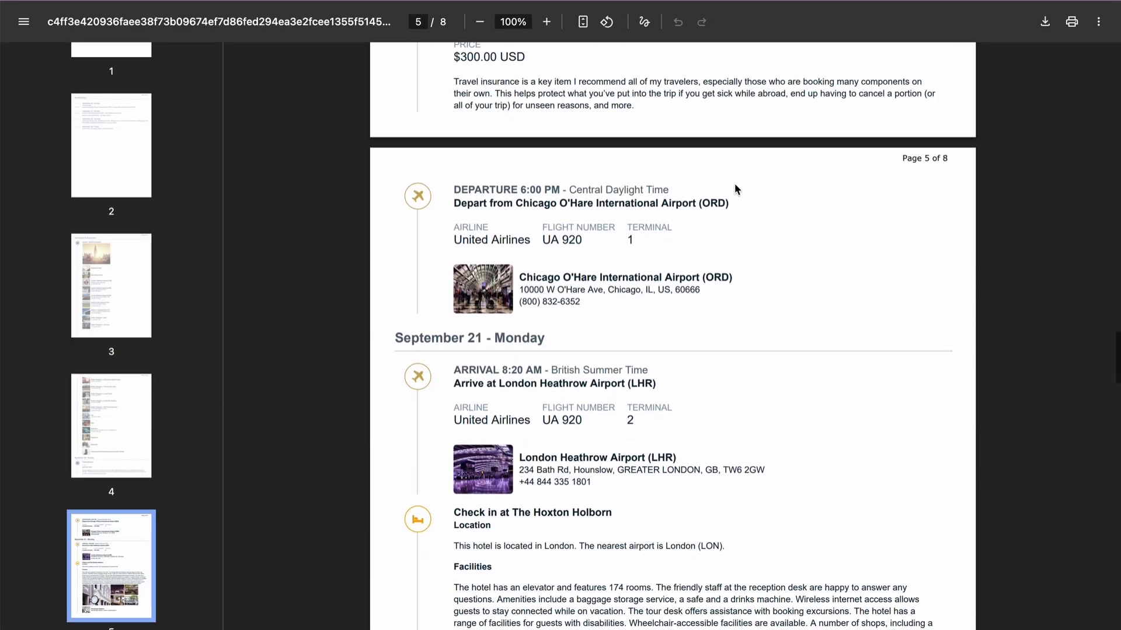
{"action": "scroll", "coordinate": [735, 183], "scroll_direction": "down", "scroll_amount": 1}
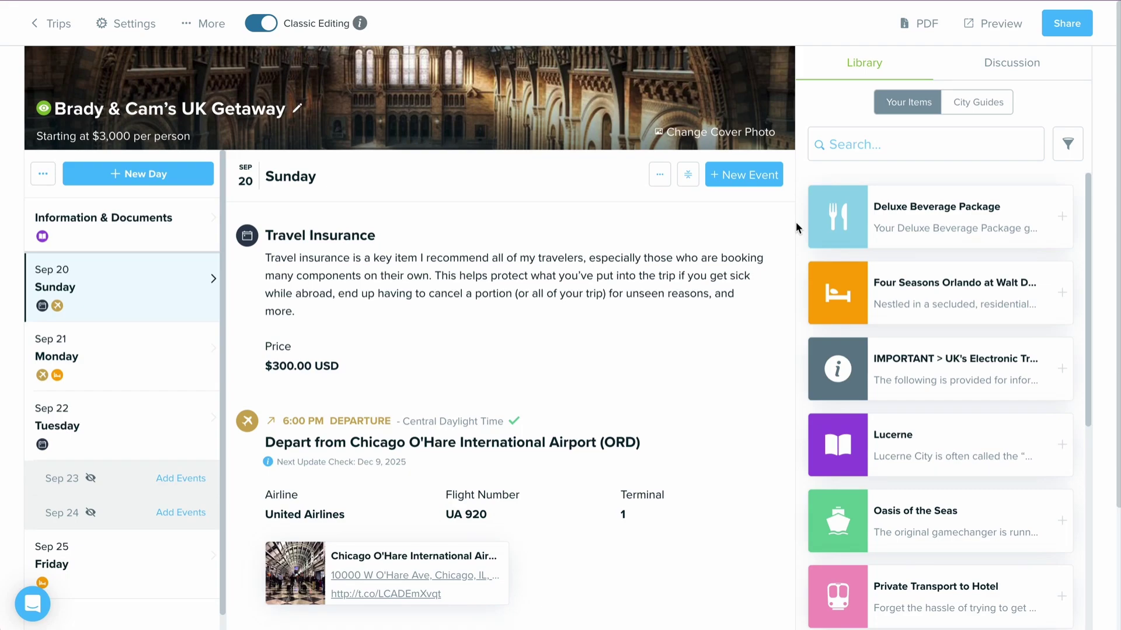
- Open the link options for the main itinerary view from the itinerary editor
{"action": "left_click", "coordinate": [1055, 35]}
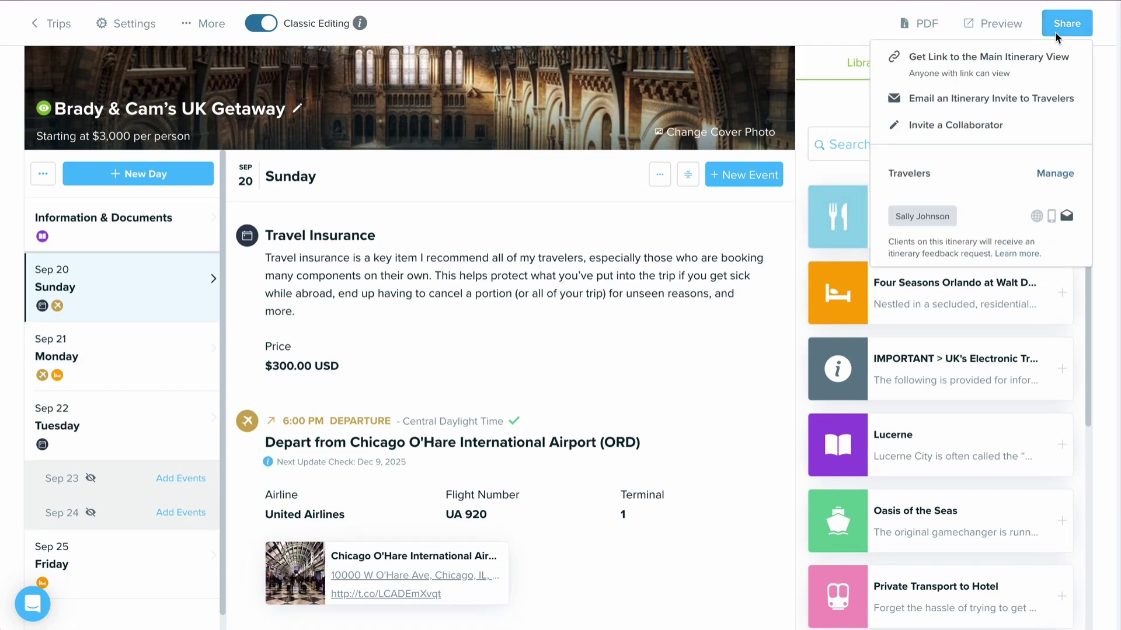
{"action": "left_click", "coordinate": [1055, 66]}
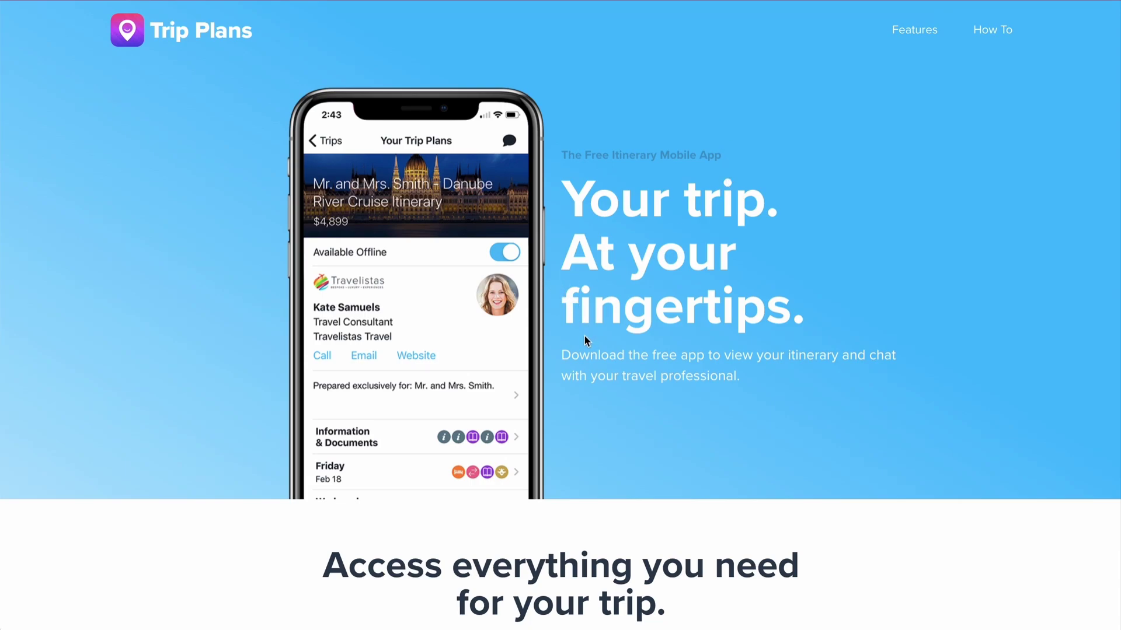
- Review the Trip Plans app page, covering its itinerary, documents and chat features and the instructions for accessing an itinerary
{"action": "scroll", "coordinate": [585, 340], "scroll_direction": "down", "scroll_amount": 5}
{"action": "scroll", "coordinate": [586, 341], "scroll_direction": "down", "scroll_amount": 4}
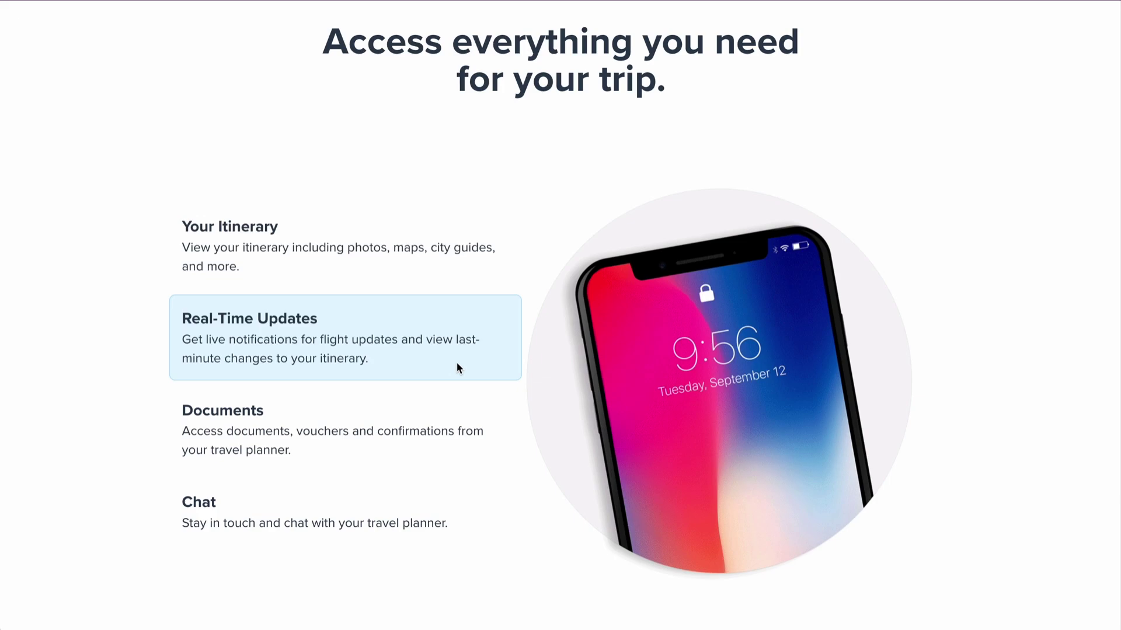
{"action": "left_click", "coordinate": [480, 276]}
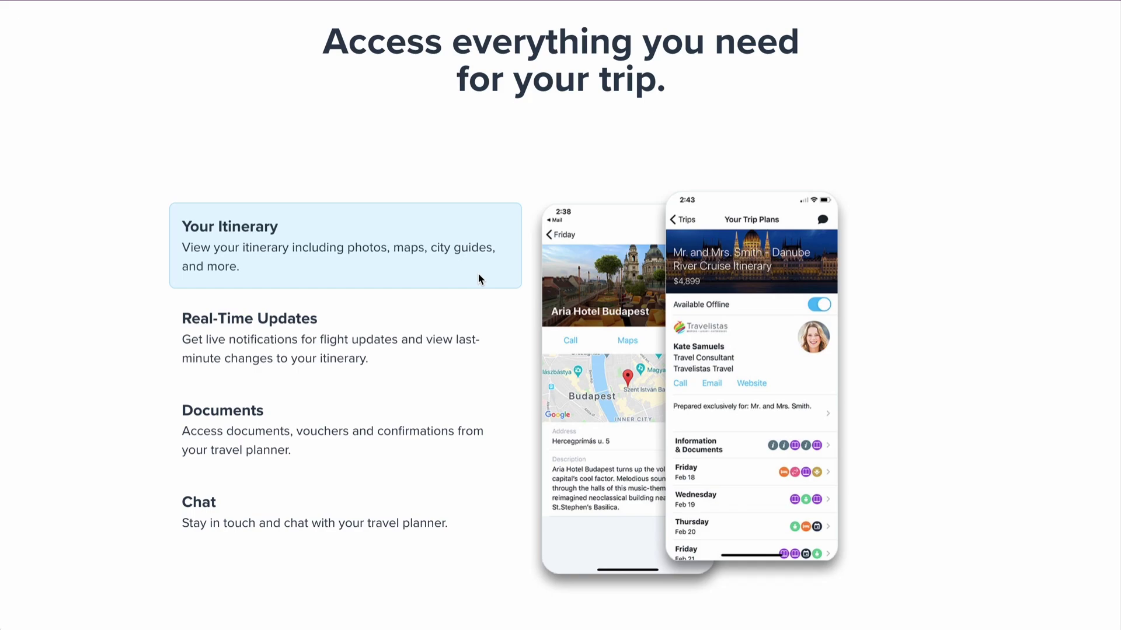
{"action": "left_click", "coordinate": [453, 426]}
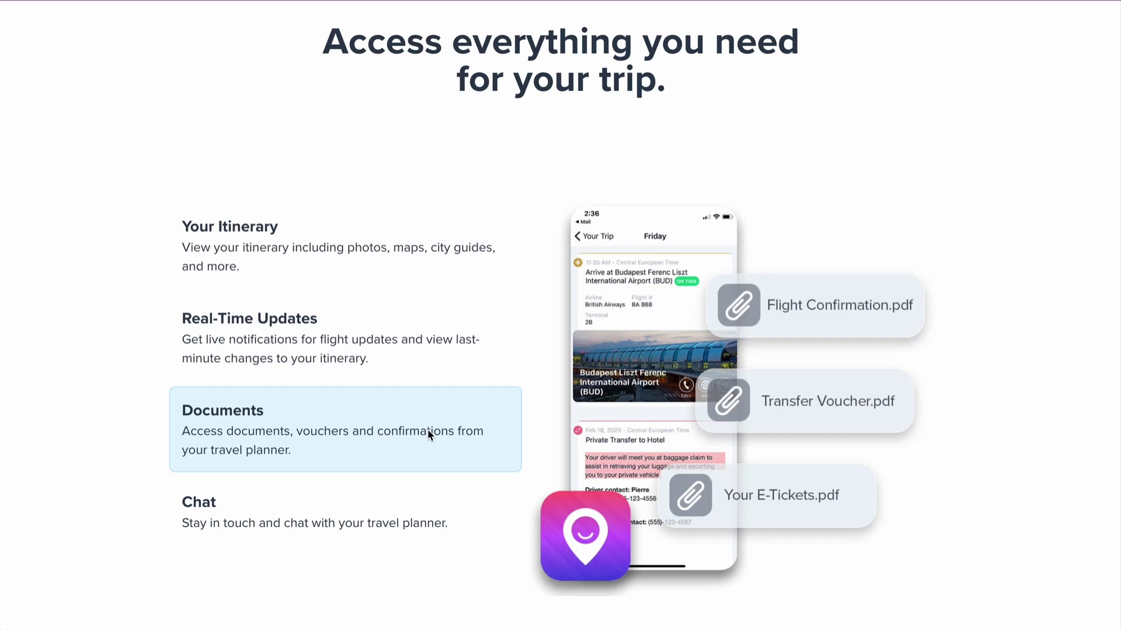
{"action": "scroll", "coordinate": [427, 429], "scroll_direction": "up", "scroll_amount": 7}
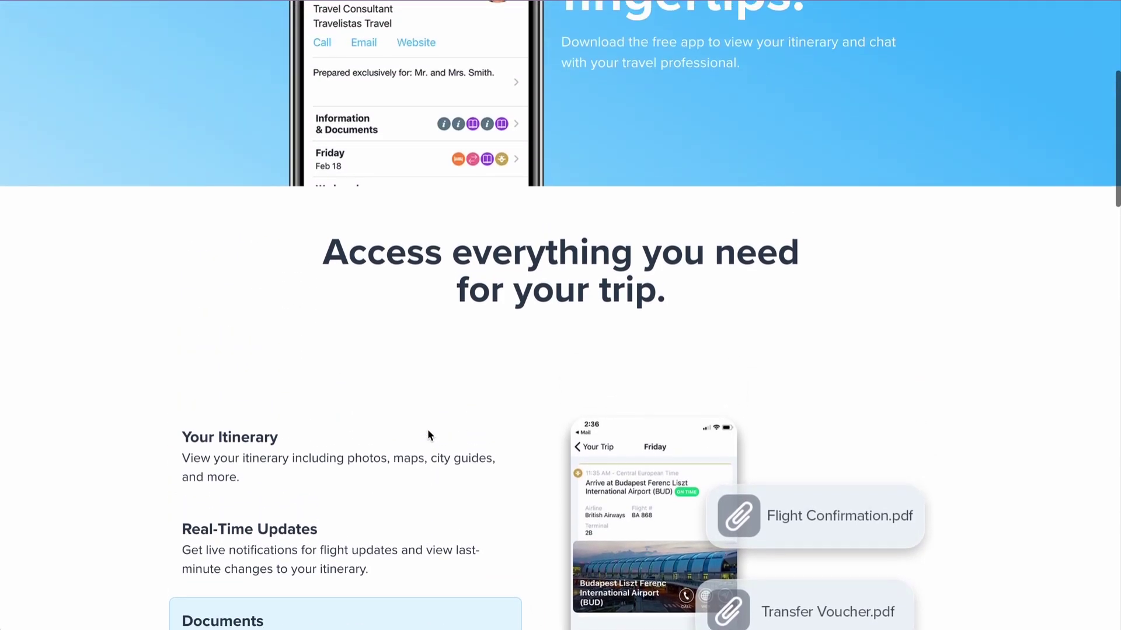
{"action": "scroll", "coordinate": [429, 435], "scroll_direction": "up", "scroll_amount": 1}
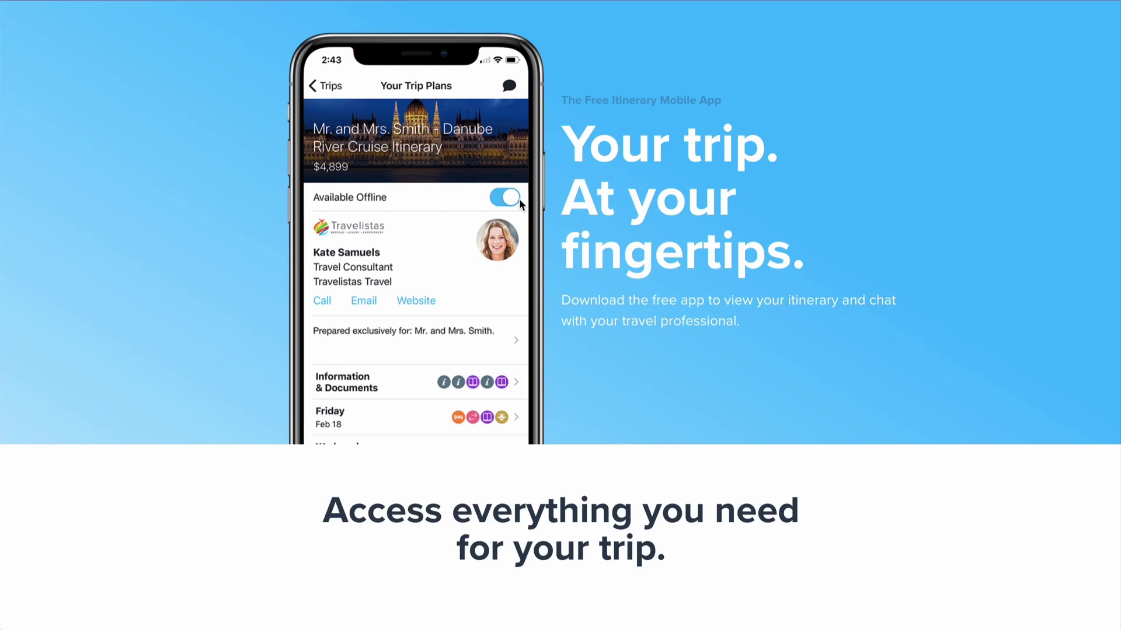
{"action": "scroll", "coordinate": [519, 199], "scroll_direction": "down", "scroll_amount": 10}
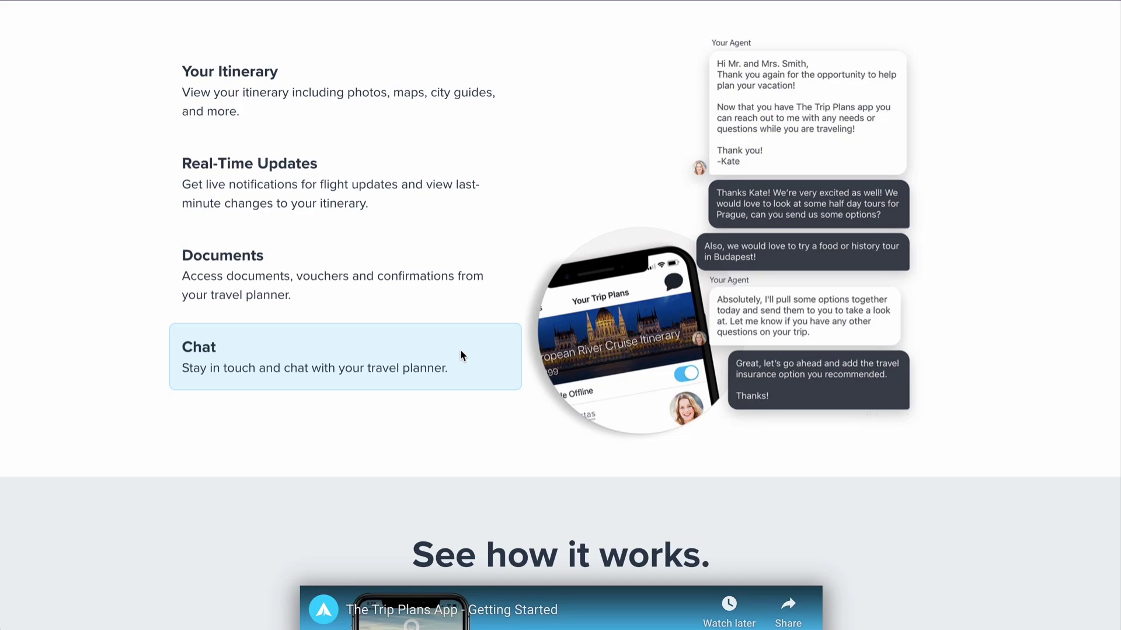
{"action": "scroll", "coordinate": [461, 352], "scroll_direction": "down", "scroll_amount": 7}
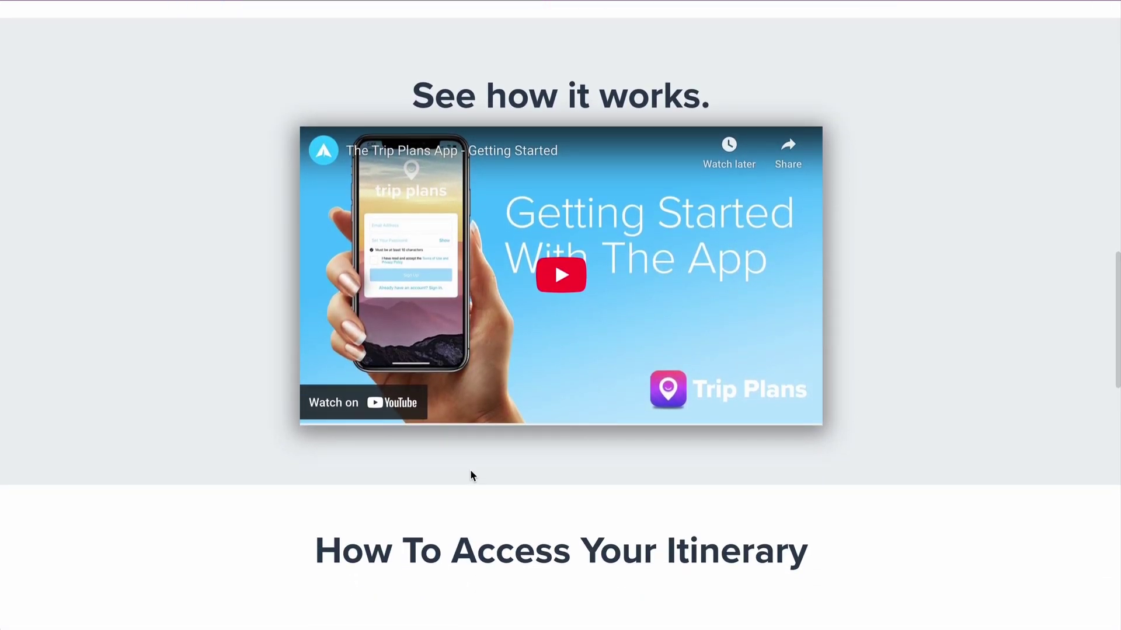
{"action": "scroll", "coordinate": [844, 479], "scroll_direction": "down", "scroll_amount": 7}
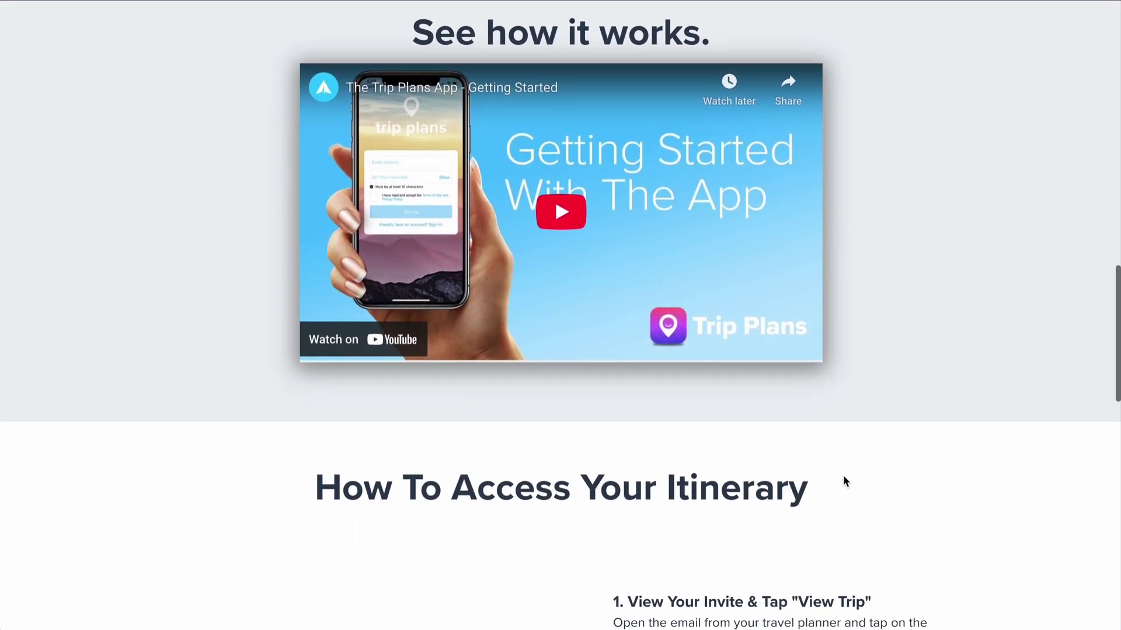
{"action": "scroll", "coordinate": [843, 478], "scroll_direction": "down", "scroll_amount": 4}
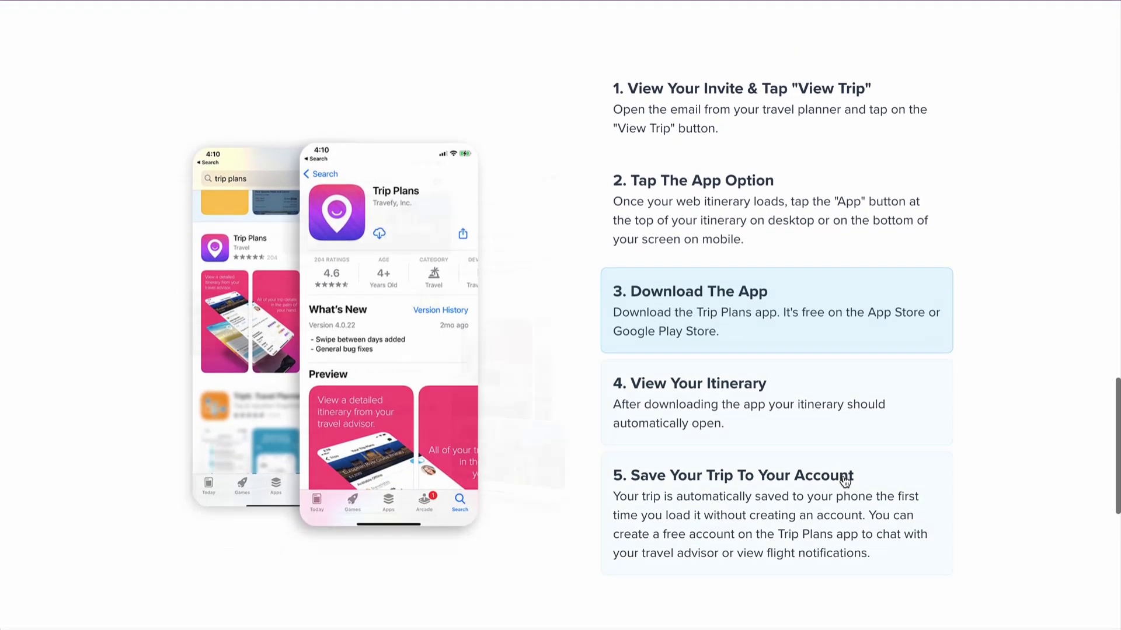
{"action": "scroll", "coordinate": [844, 479], "scroll_direction": "down", "scroll_amount": 8}
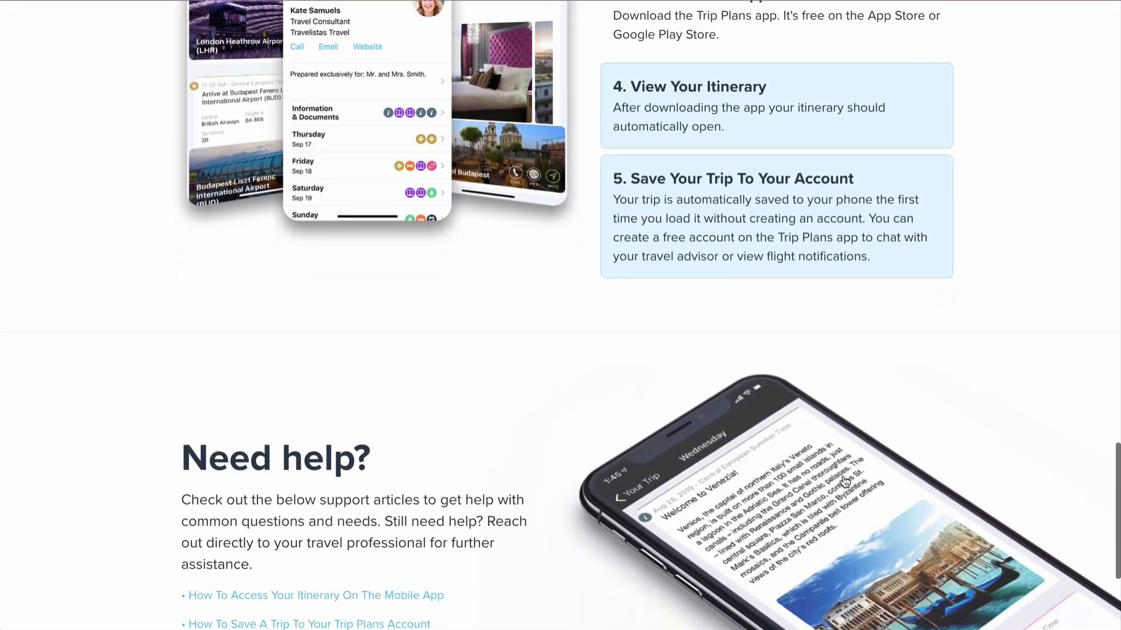
- Review the end of the Trip Plans app page, covering the view and save instructions and the Need help support articles
{"action": "scroll", "coordinate": [844, 480], "scroll_direction": "down", "scroll_amount": 1}
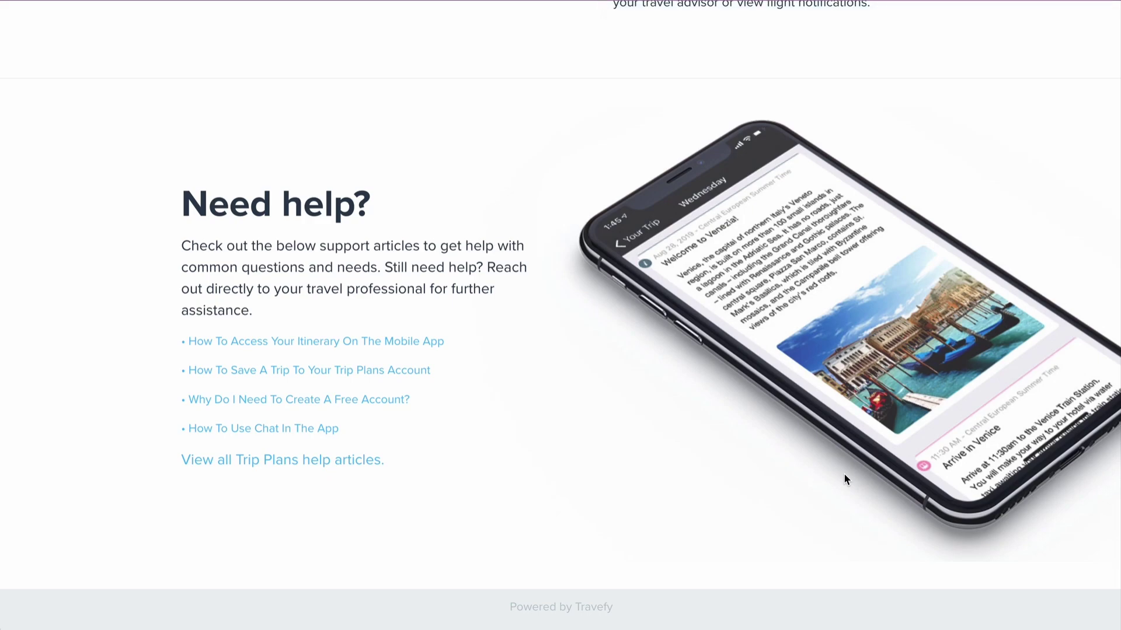
{"action": "scroll", "coordinate": [845, 479], "scroll_direction": "up", "scroll_amount": 7}
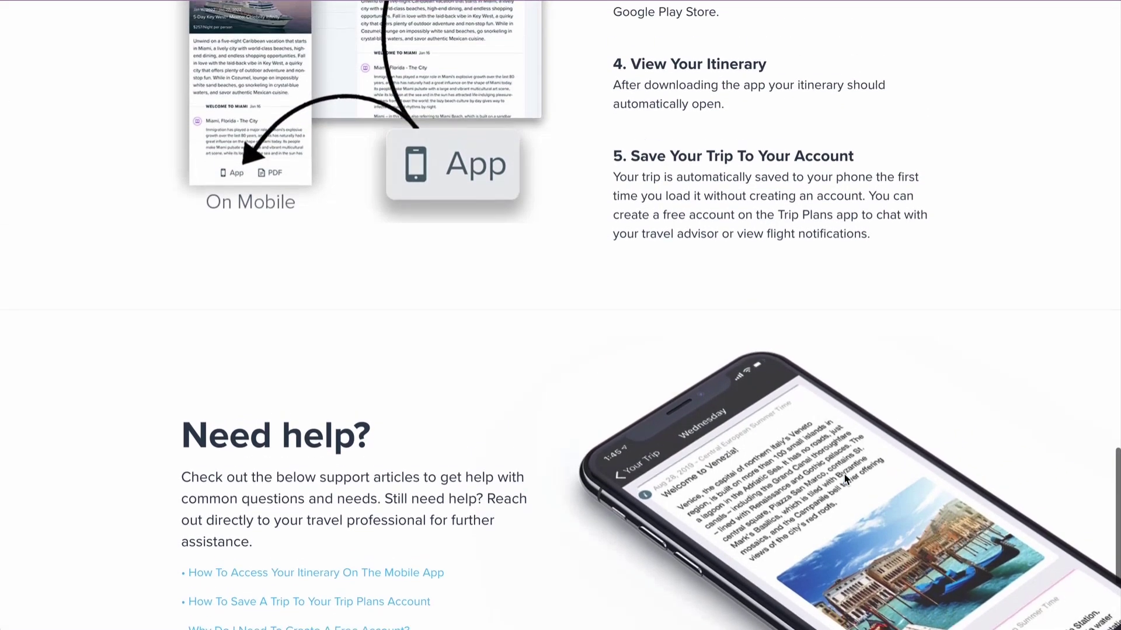
{"action": "scroll", "coordinate": [844, 479], "scroll_direction": "up", "scroll_amount": 1}
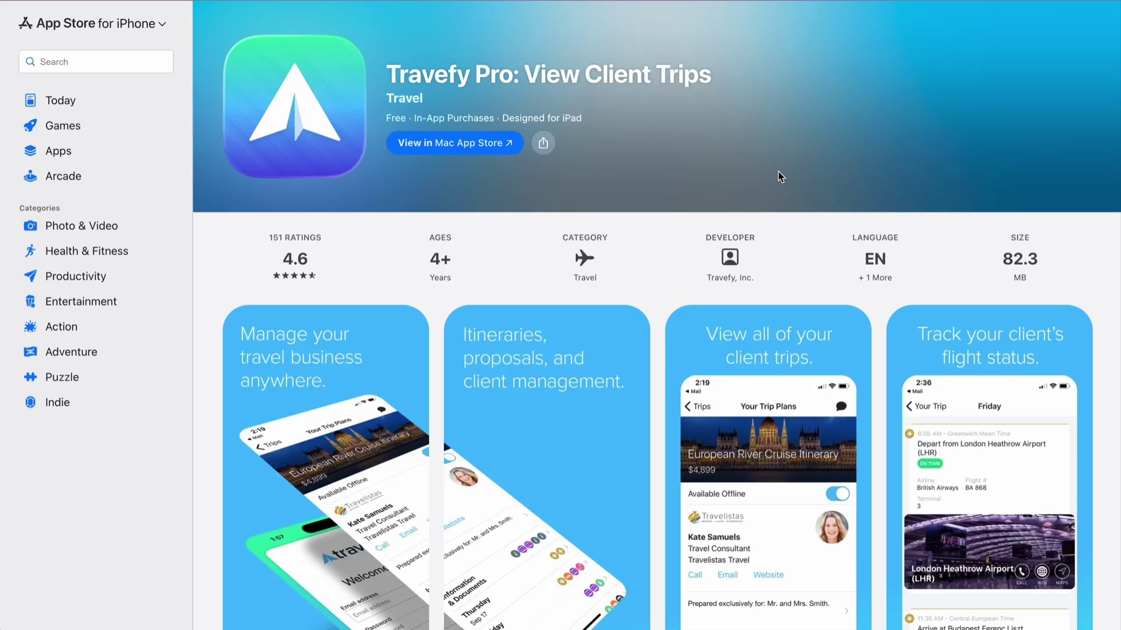
- Browse the Travefy Pro App Store listing and its preview images on client trips, flight status, chat, documents, tasks and analytics
{"action": "scroll", "coordinate": [677, 207], "scroll_direction": "down", "scroll_amount": 5}
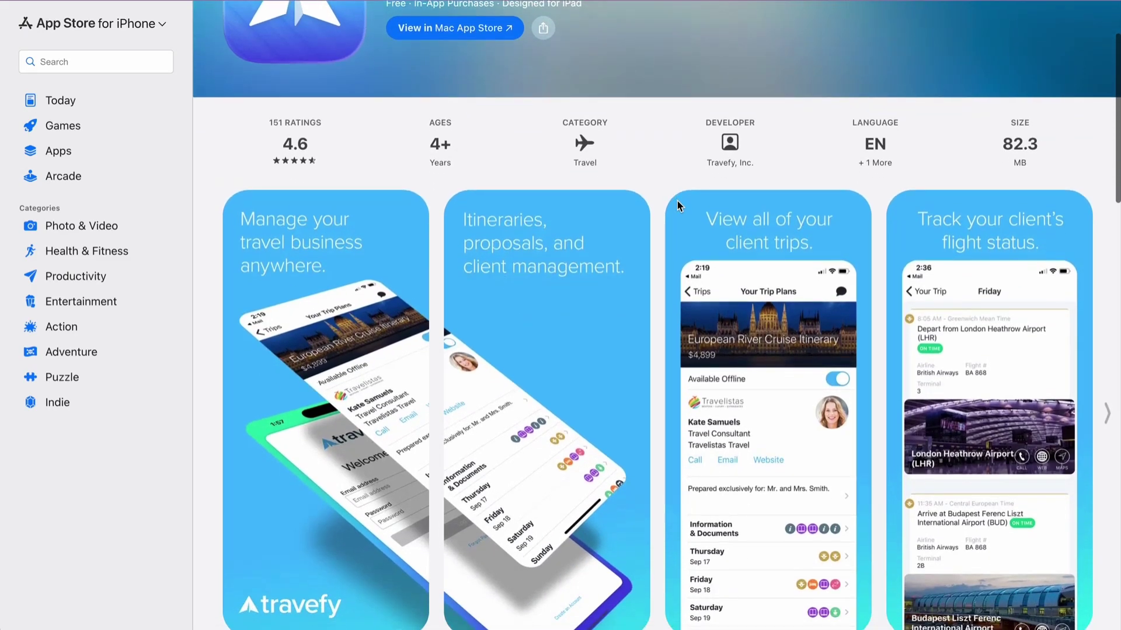
{"action": "scroll", "coordinate": [655, 237], "scroll_direction": "down", "scroll_amount": 4}
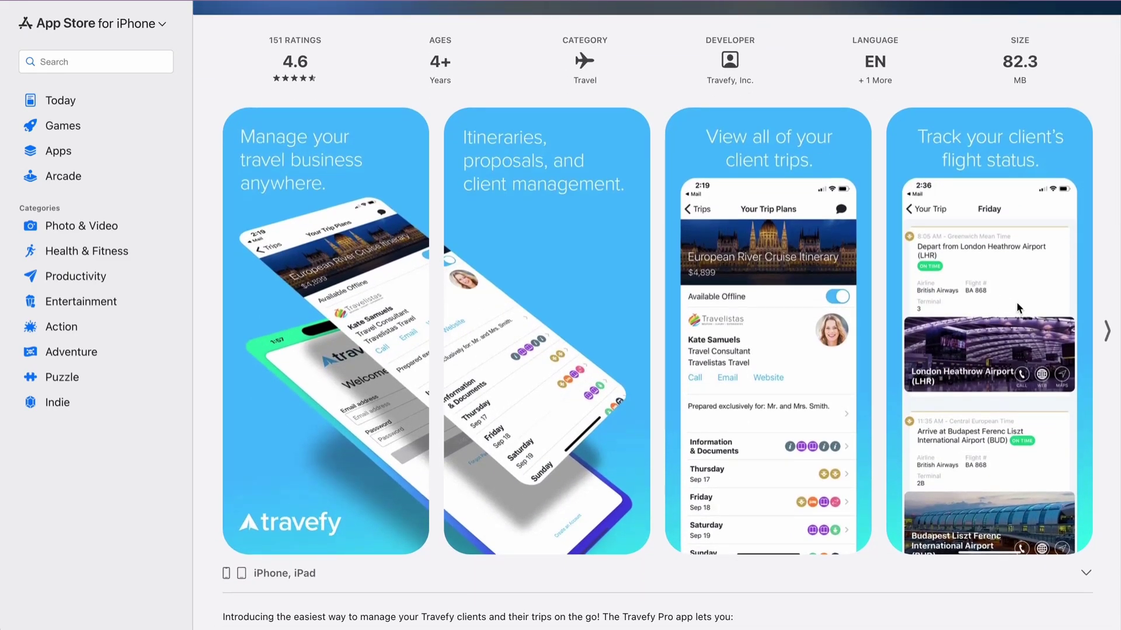
{"action": "left_click", "coordinate": [1107, 331]}
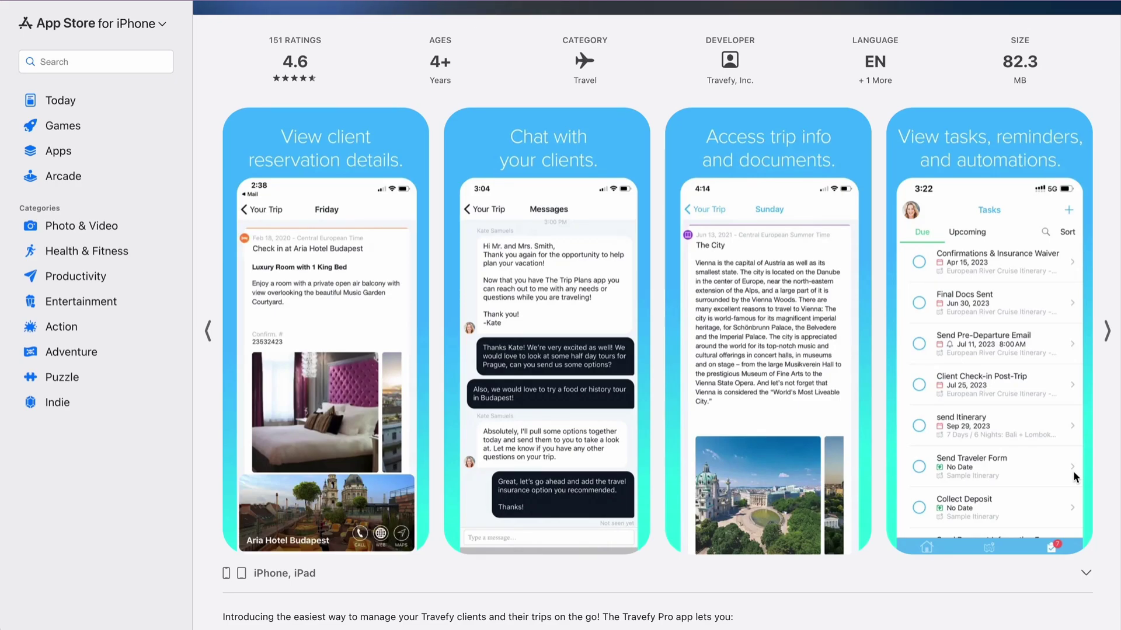
{"action": "left_click", "coordinate": [1108, 331]}
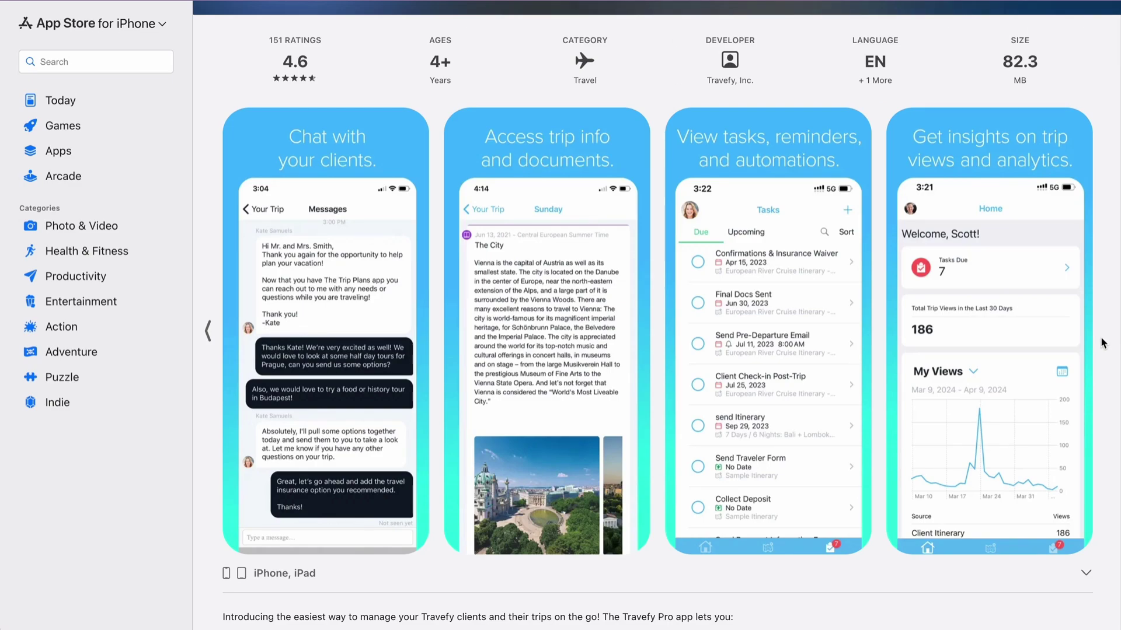
{"action": "scroll", "coordinate": [1095, 349], "scroll_direction": "up", "scroll_amount": 4}
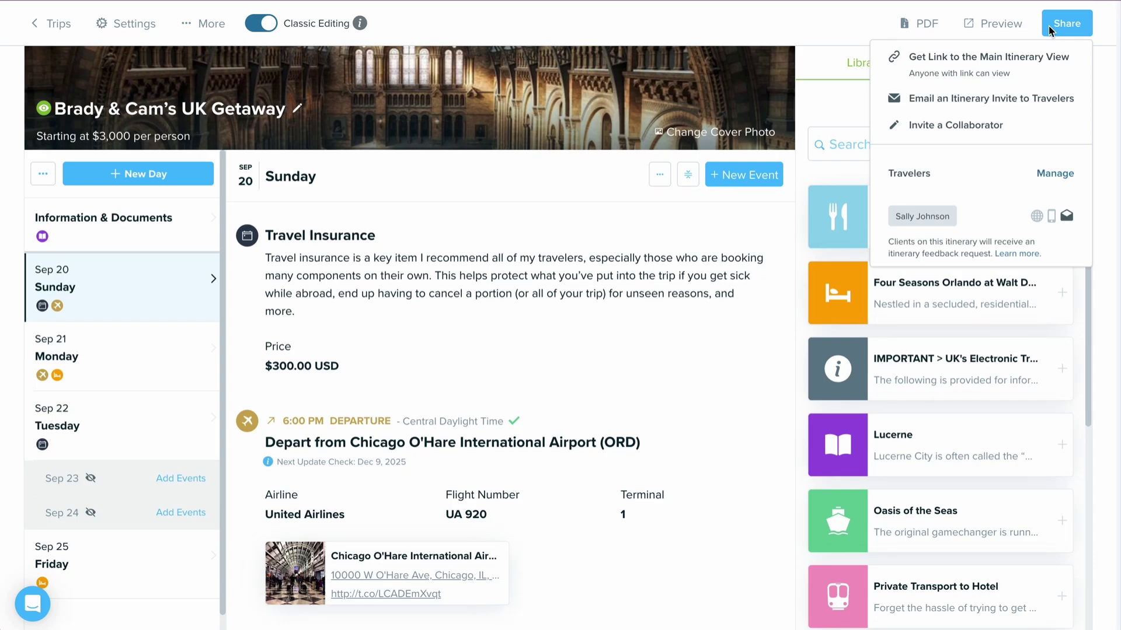
- Open the Travefy support messenger from the UK Getaway itinerary editor
{"action": "left_click", "coordinate": [42, 608]}
{"action": "left_click", "coordinate": [44, 610]}
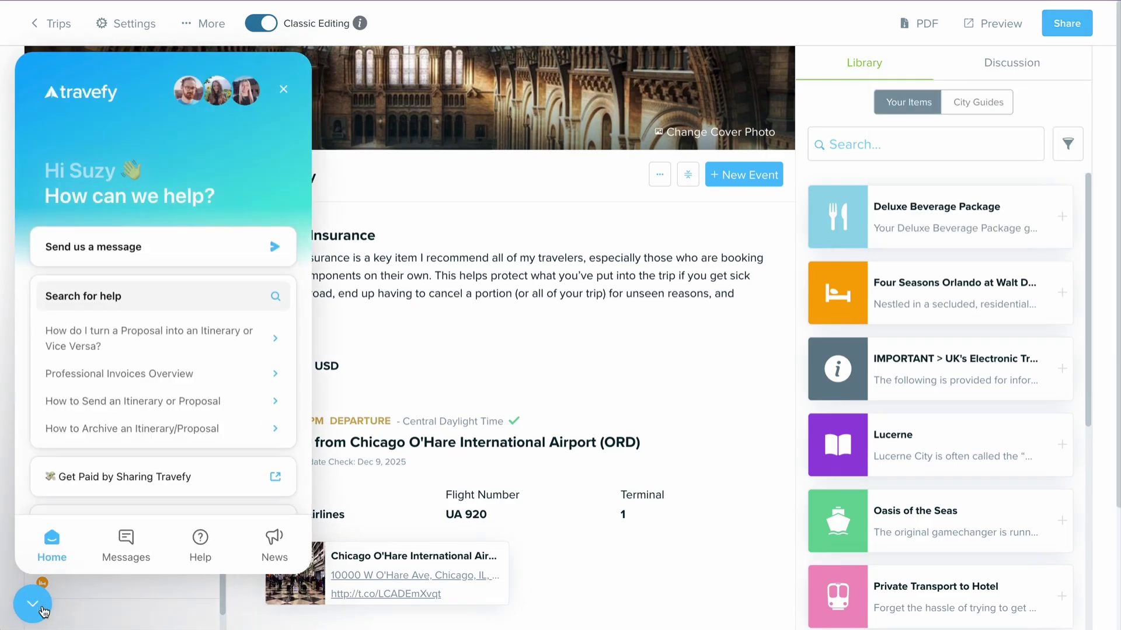